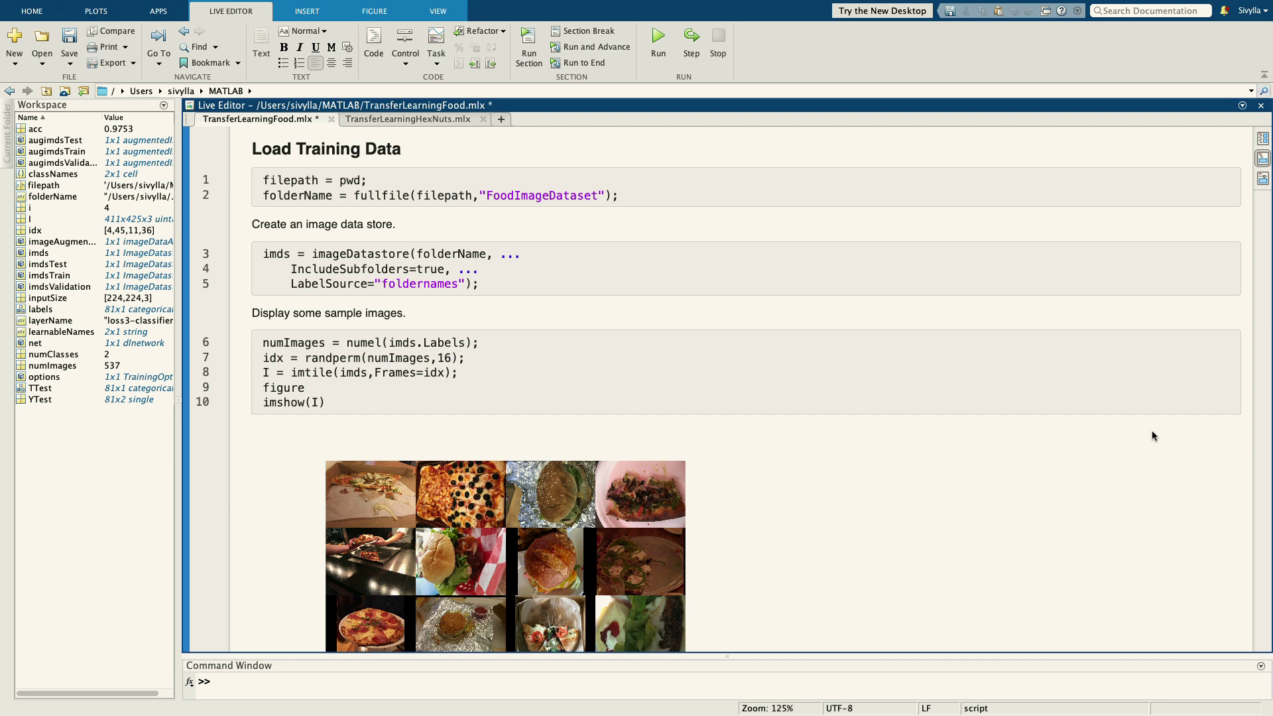
- Scroll the food script down to the GoogLeNet loading code and the freezeNetwork line
scroll(1152, 431, down, 5)
scroll(1153, 432, down, 5)
scroll(1152, 431, down, 5)
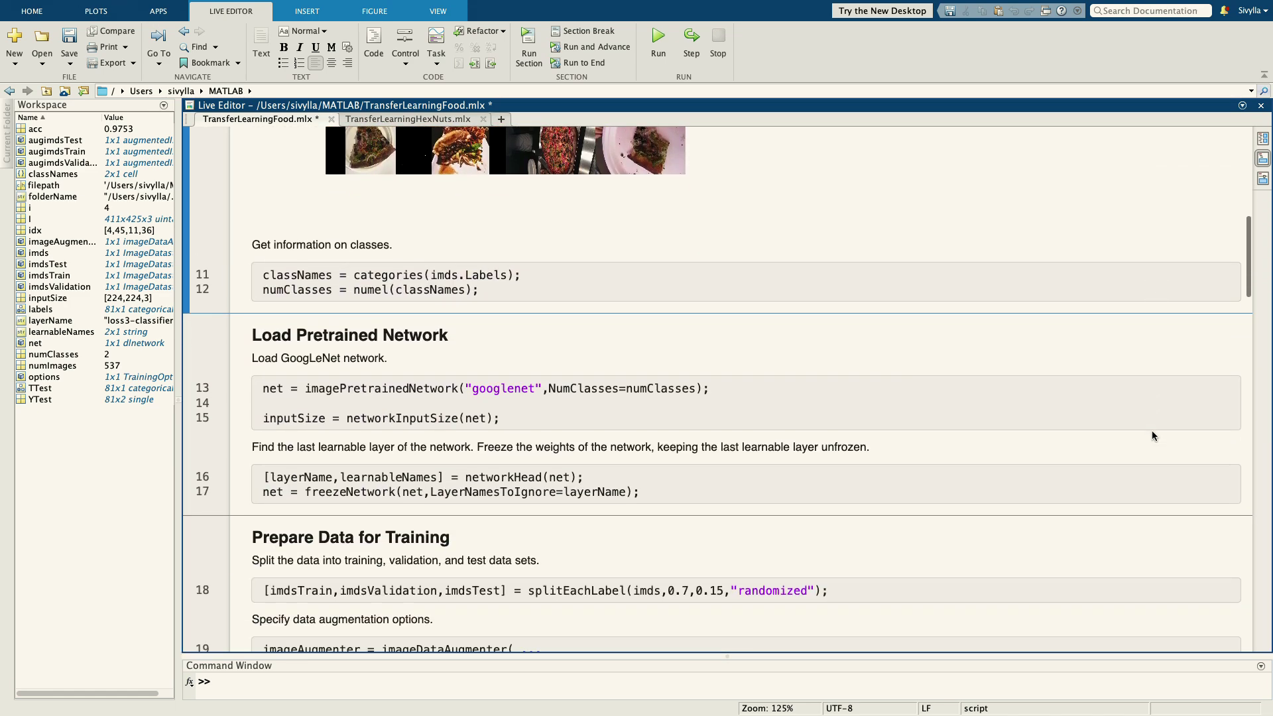
scroll(1152, 431, down, 4)
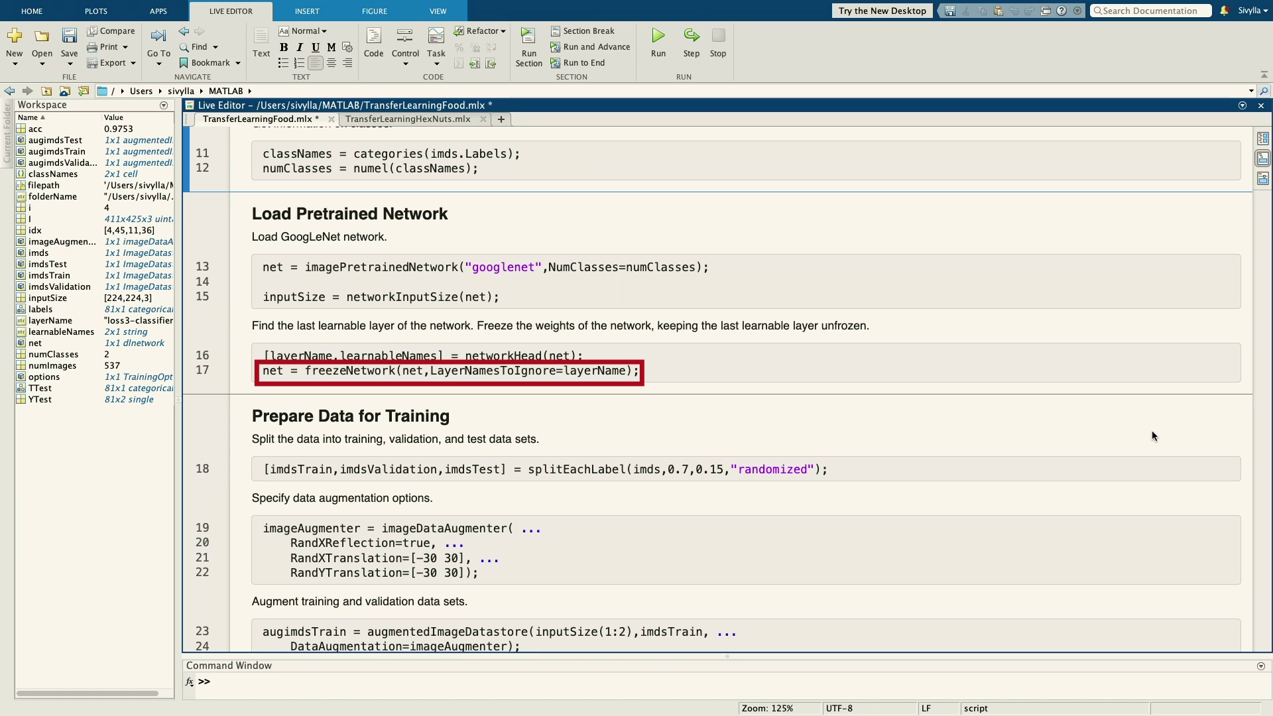
- Scroll to Train Neural Network and view the finished 30-epoch accuracy and loss plot
scroll(1153, 432, down, 3)
scroll(1153, 432, down, 3)
scroll(1152, 432, down, 1)
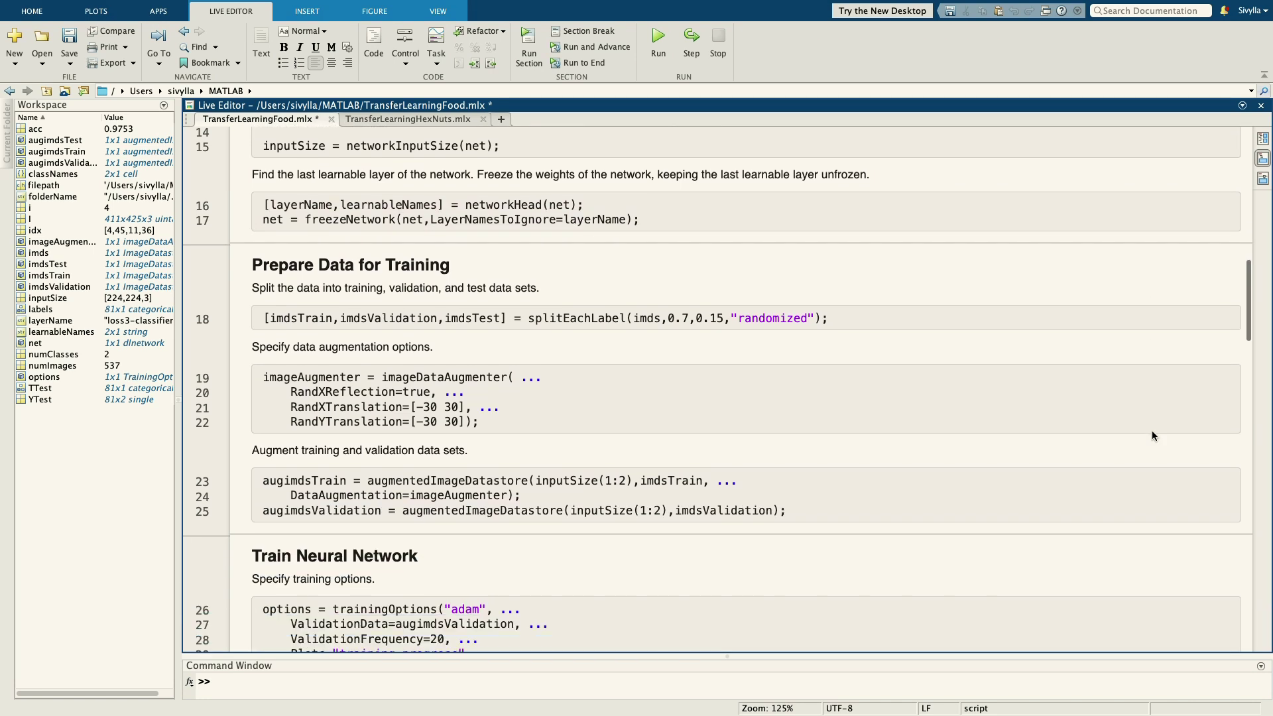
scroll(1152, 435, down, 3)
scroll(1153, 435, down, 3)
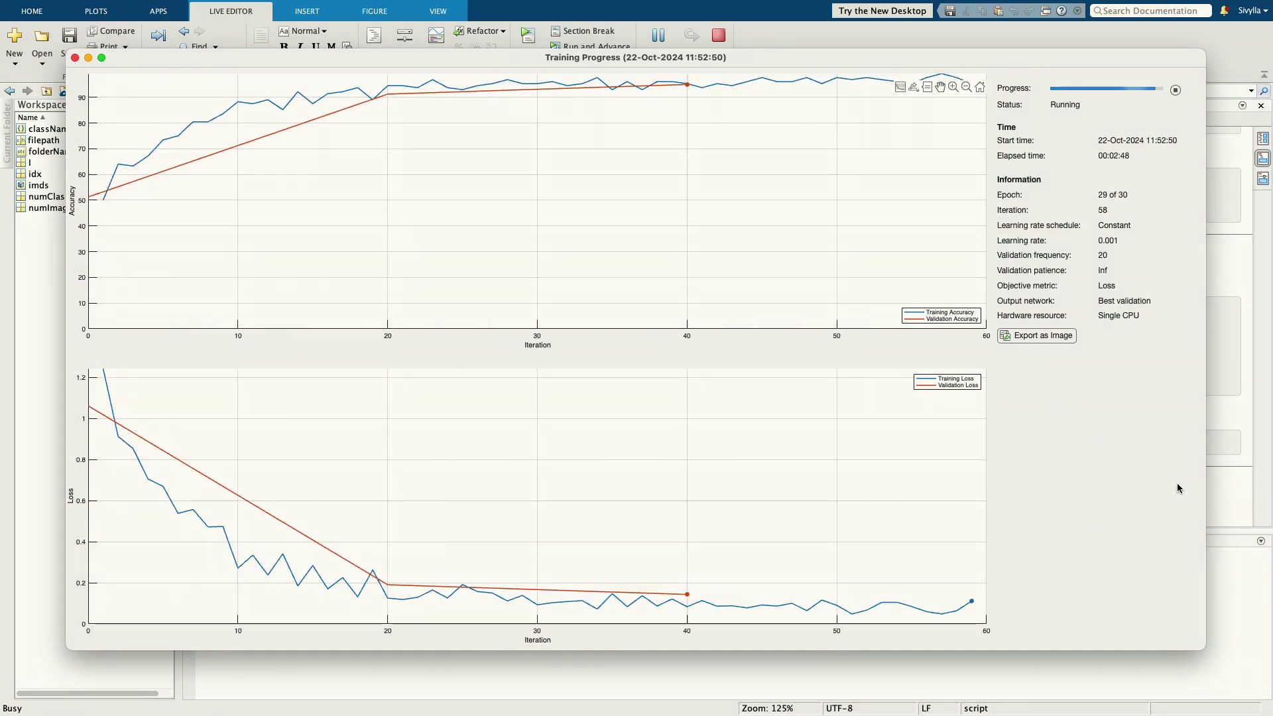
scroll(1152, 431, down, 4)
- Scroll through Test Neural Network to the food confusion chart, 0.9753 accuracy and four sample predictions
scroll(1151, 431, down, 3)
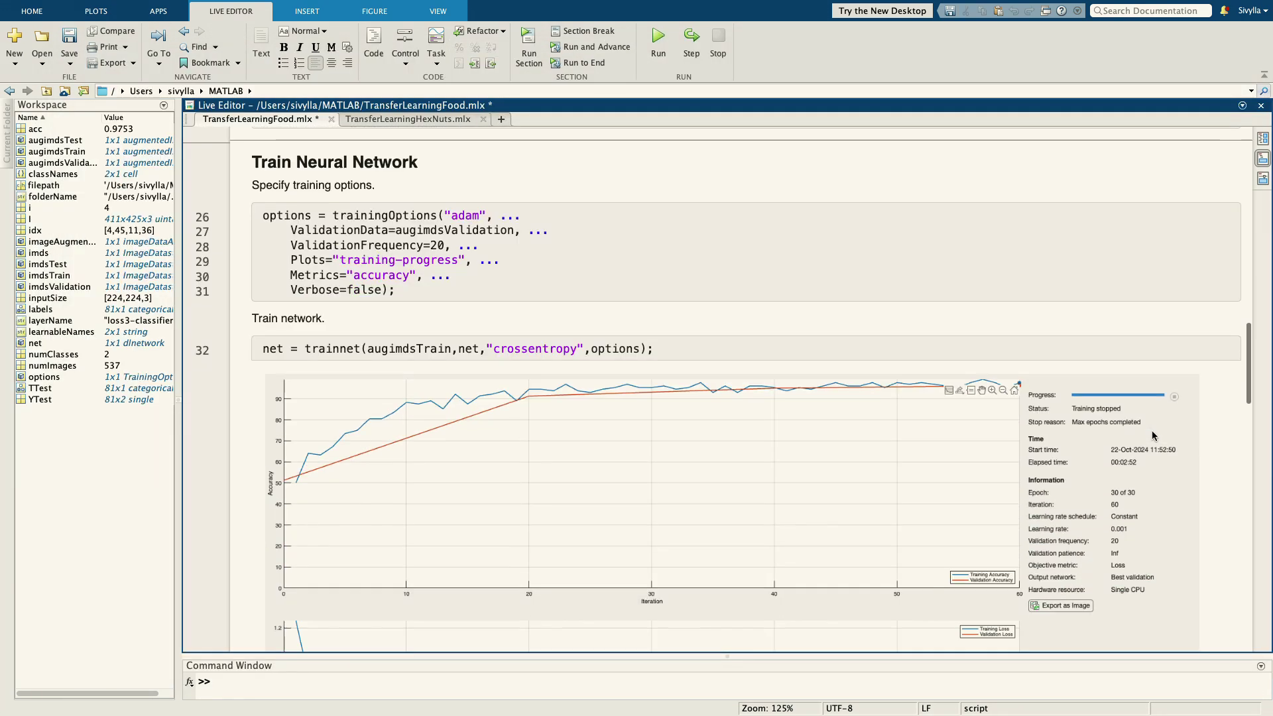
scroll(1152, 430, down, 3)
scroll(1152, 435, down, 5)
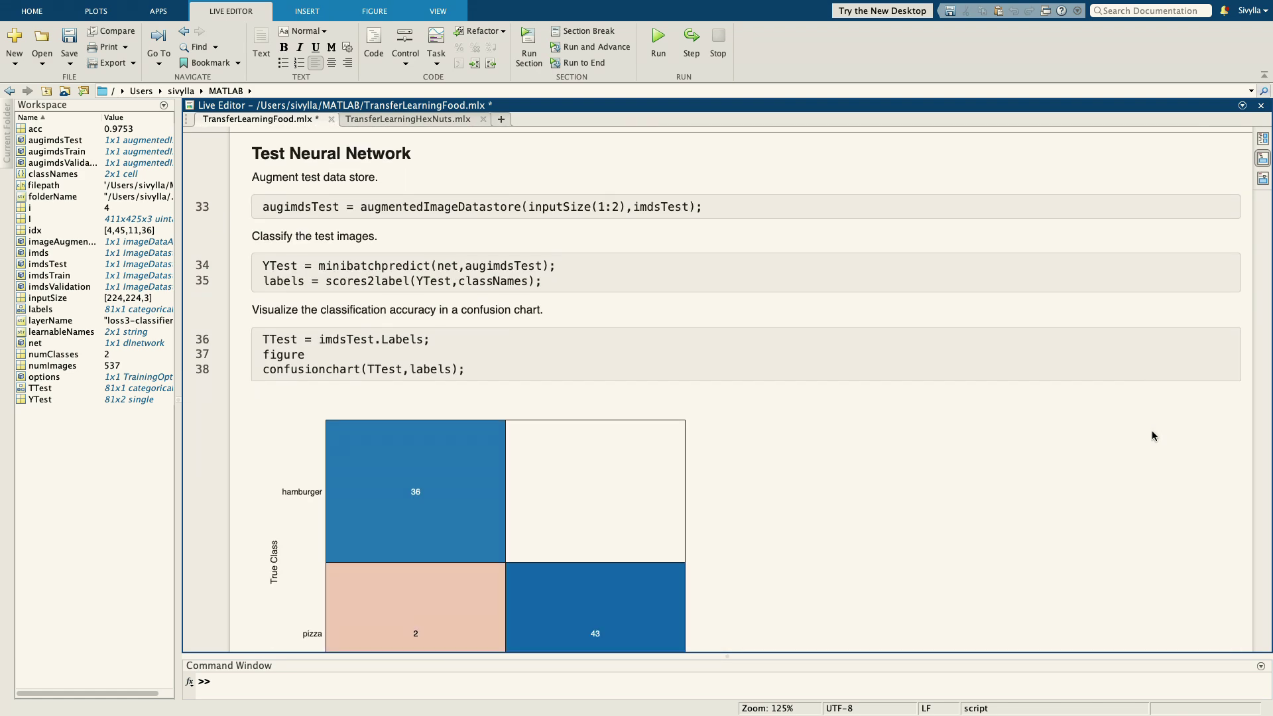
scroll(1153, 436, down, 1)
scroll(1152, 435, down, 1)
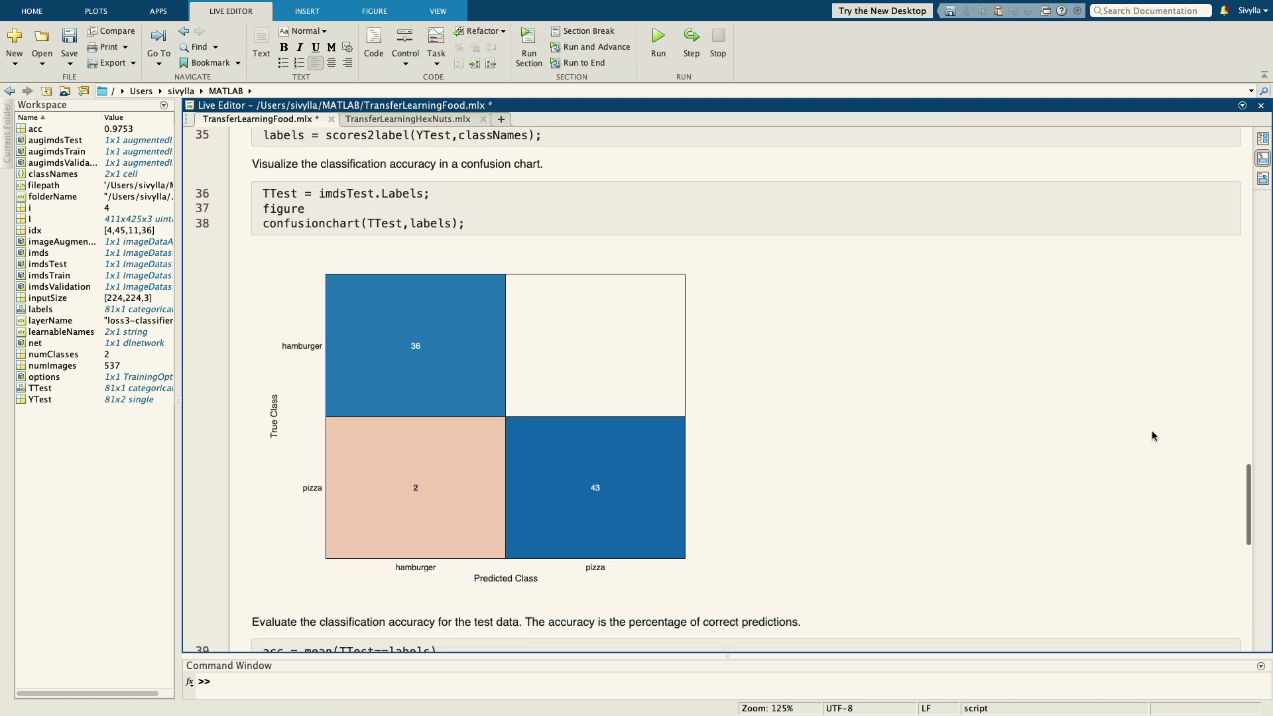
scroll(1152, 435, down, 1)
scroll(1152, 436, down, 1)
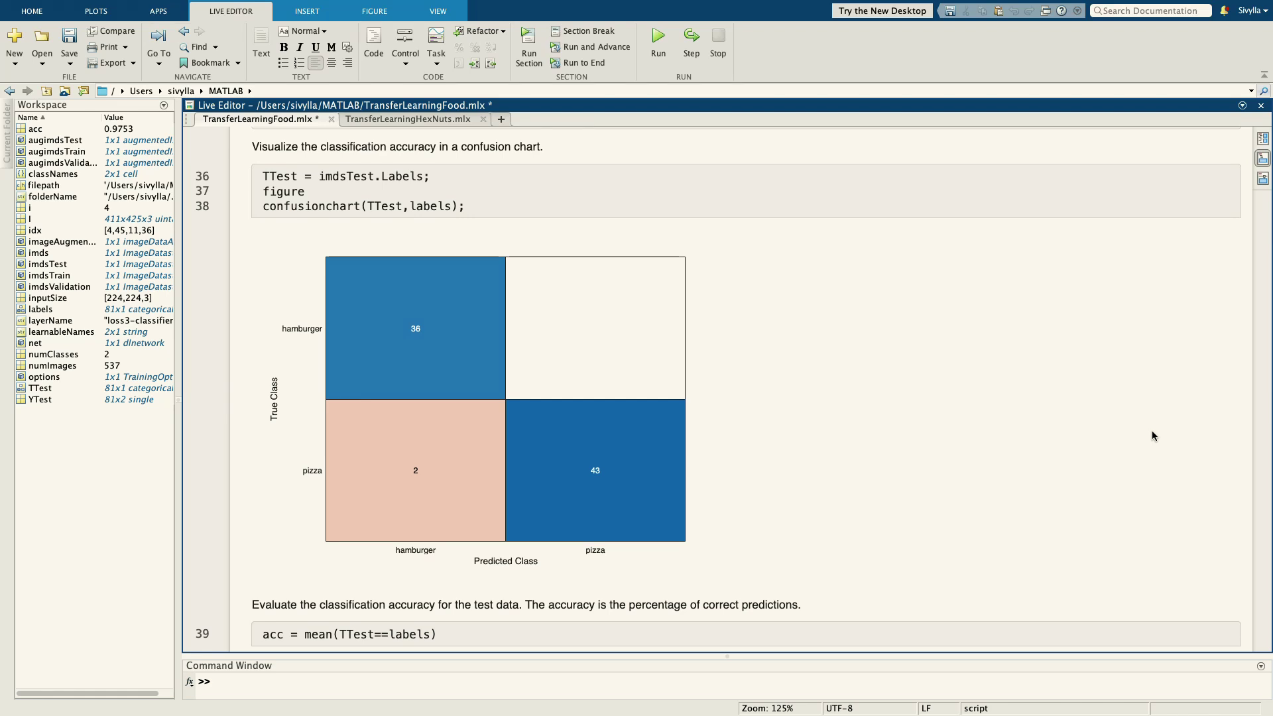
scroll(1152, 435, down, 1)
scroll(1151, 436, down, 1)
scroll(1151, 436, down, 1)
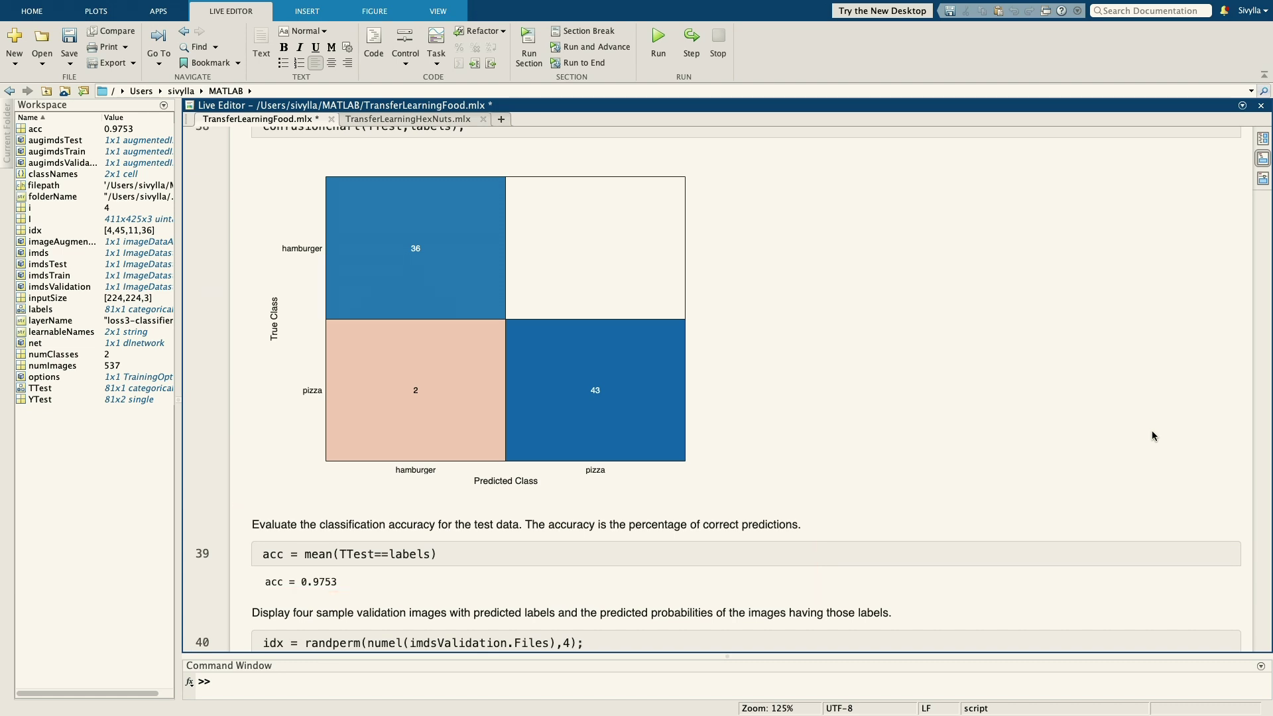
scroll(1152, 431, down, 2)
scroll(1152, 432, down, 2)
scroll(1151, 432, down, 2)
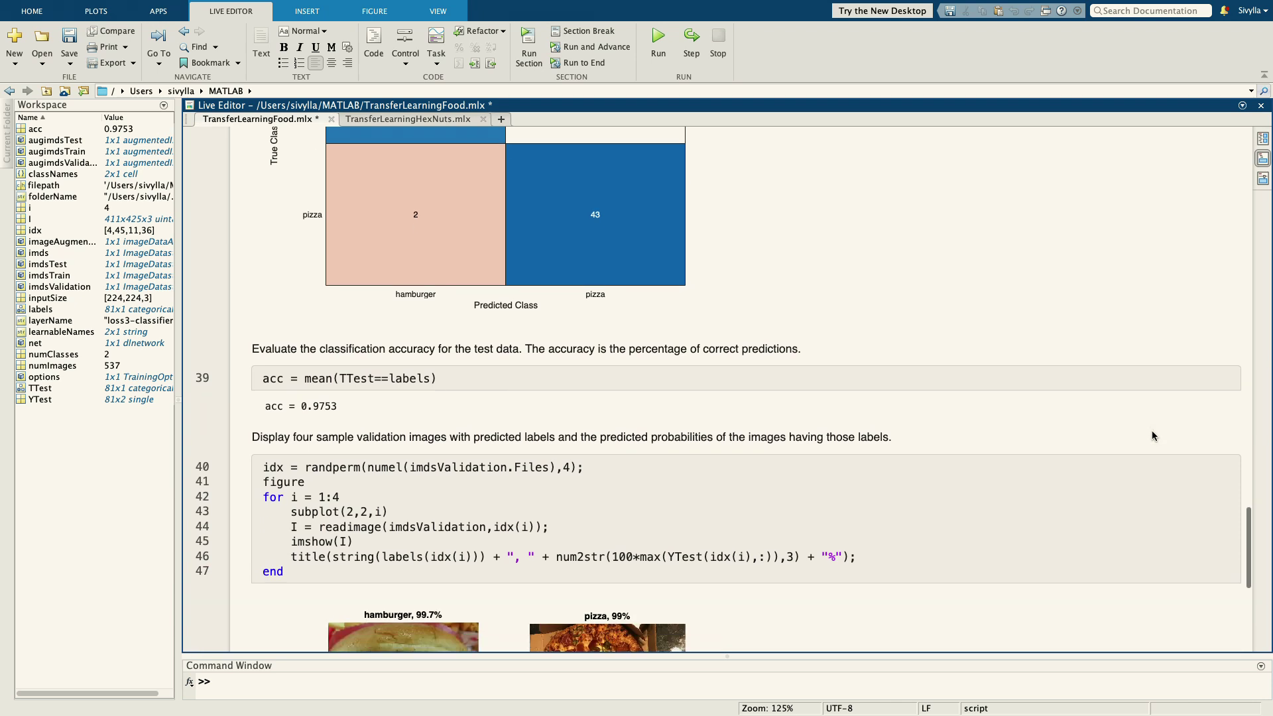
scroll(1151, 432, down, 3)
scroll(1152, 436, down, 7)
scroll(1152, 435, down, 3)
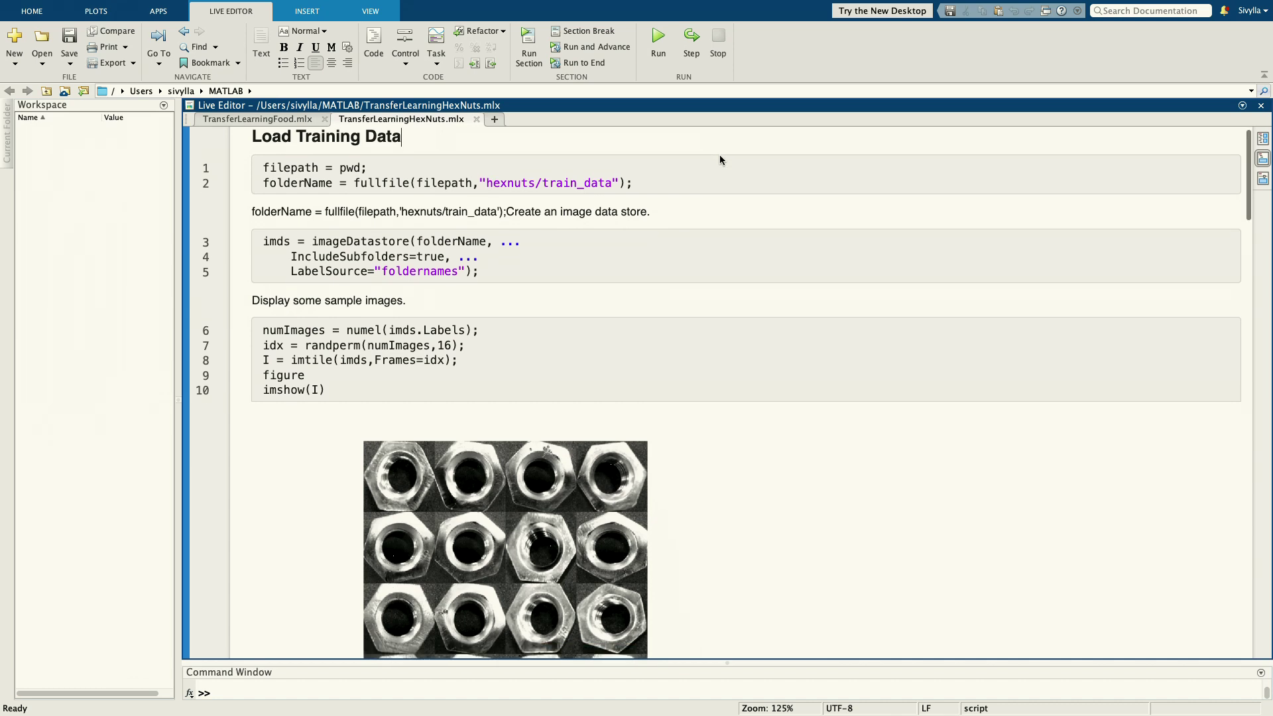
- Scroll the hex-nut script to its Bad/Good confusion chart, 0.8150 accuracy and four labelled nuts
scroll(720, 160, down, 3)
scroll(720, 160, down, 5)
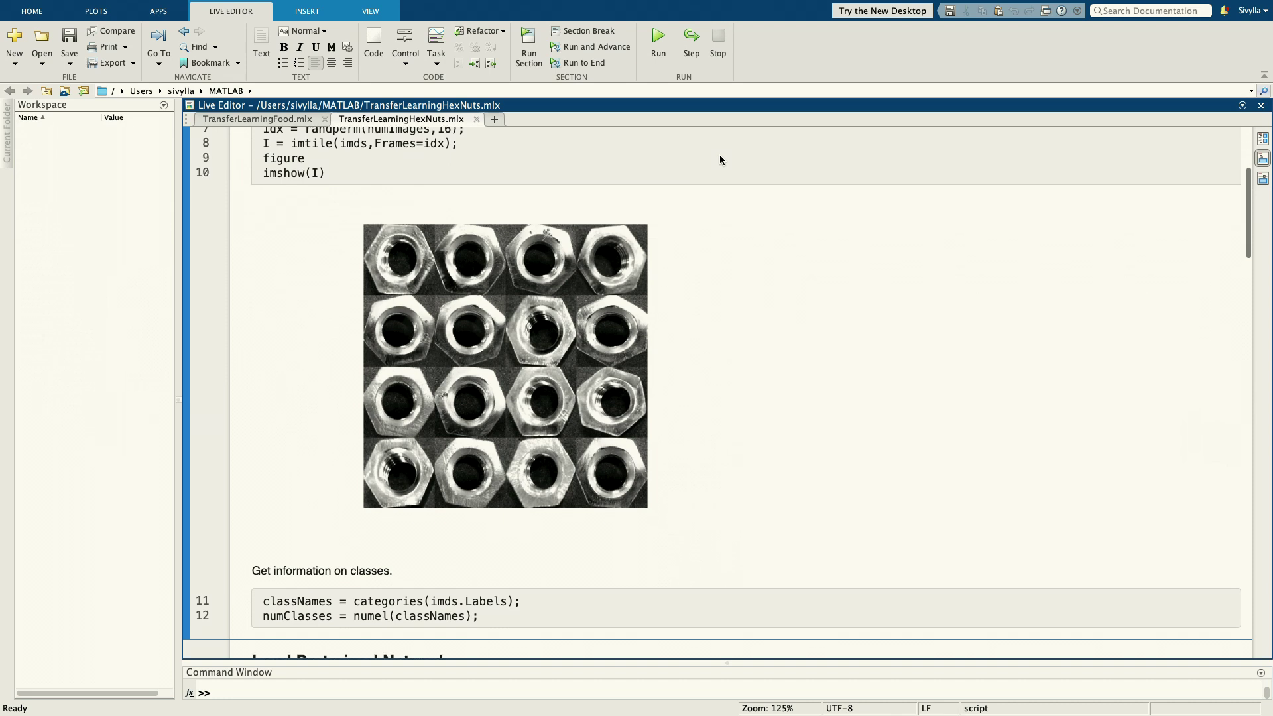
scroll(720, 159, down, 3)
scroll(720, 160, down, 5)
scroll(720, 160, down, 9)
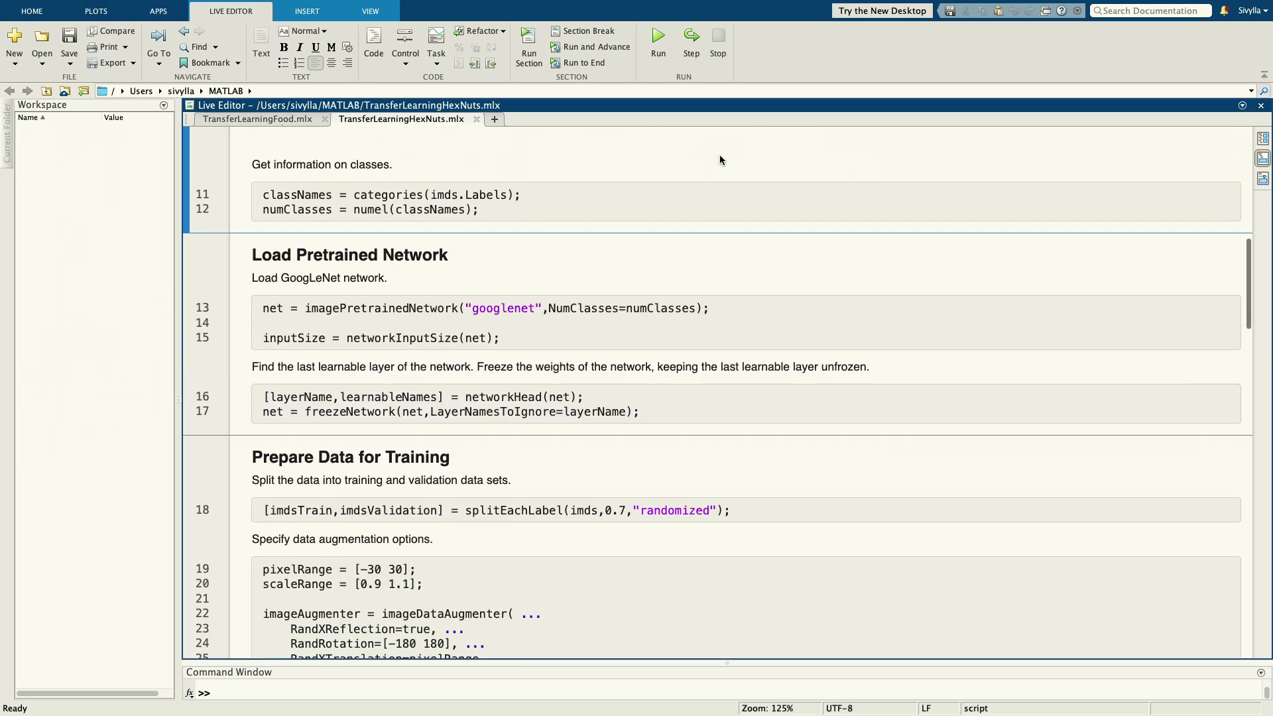
scroll(720, 160, down, 3)
scroll(720, 160, down, 5)
scroll(720, 160, down, 3)
scroll(720, 160, down, 3)
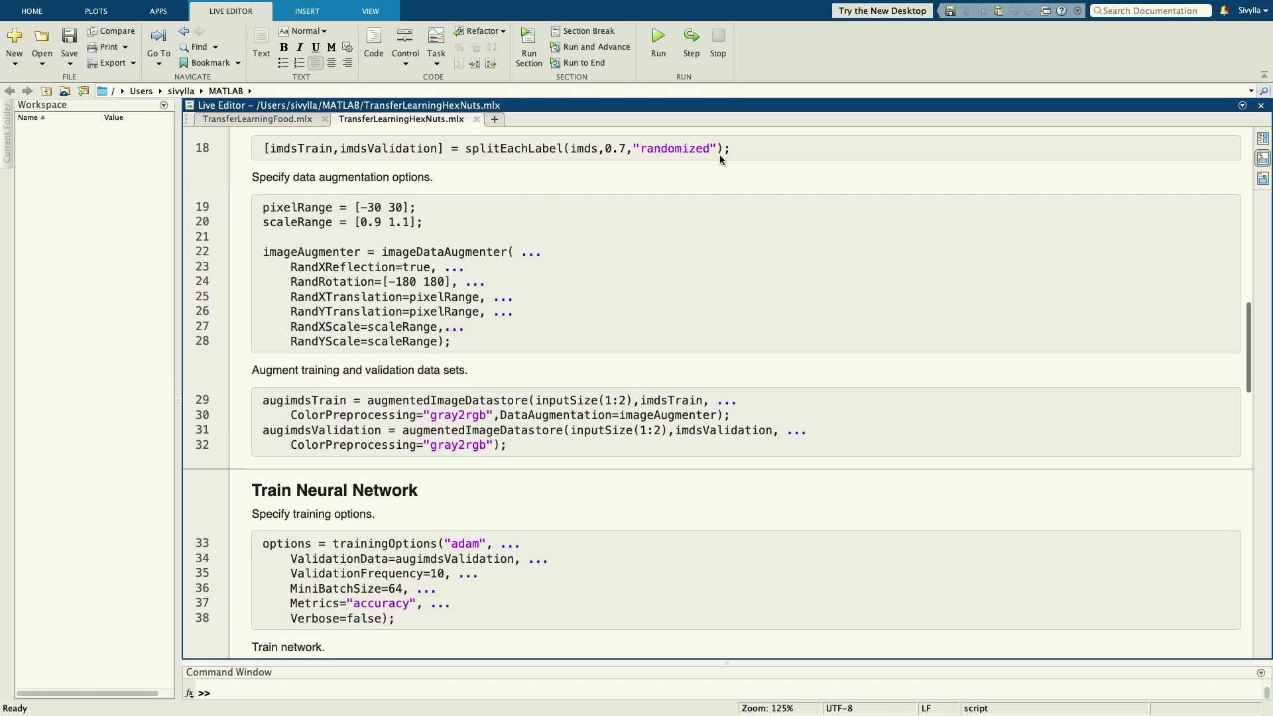
scroll(720, 160, down, 5)
scroll(720, 160, down, 2)
scroll(720, 160, down, 1)
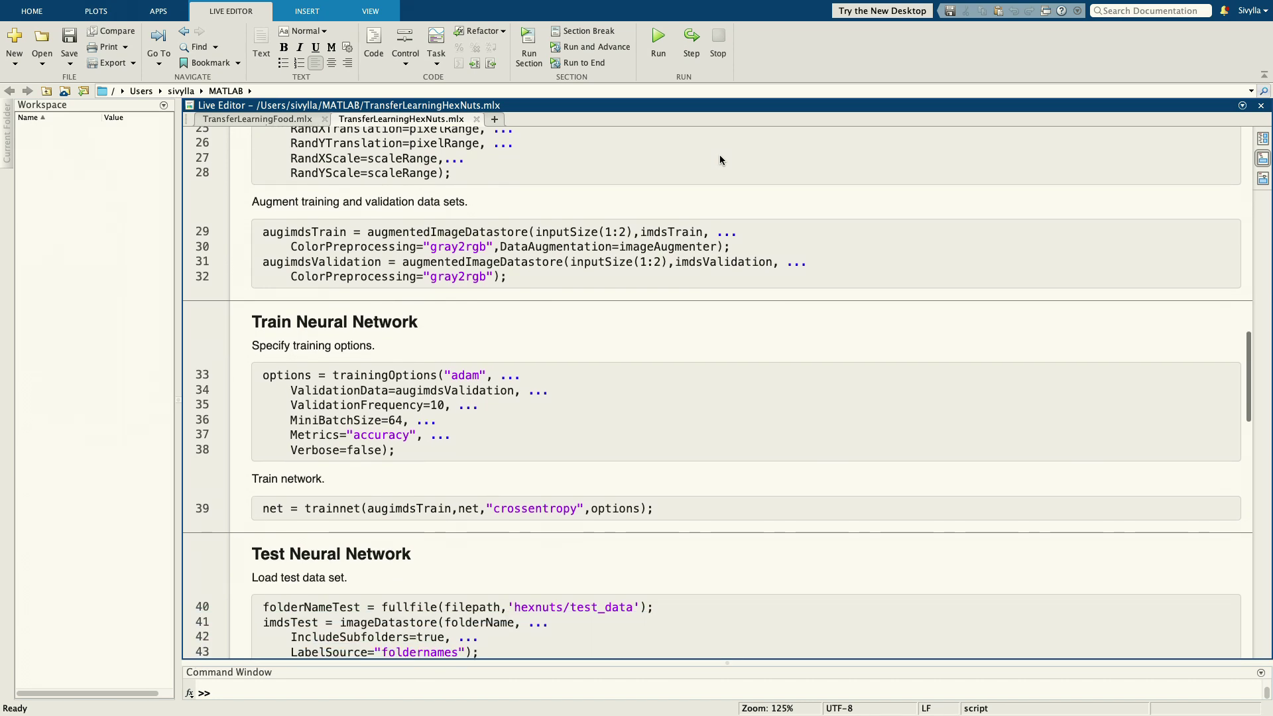
scroll(720, 160, down, 1)
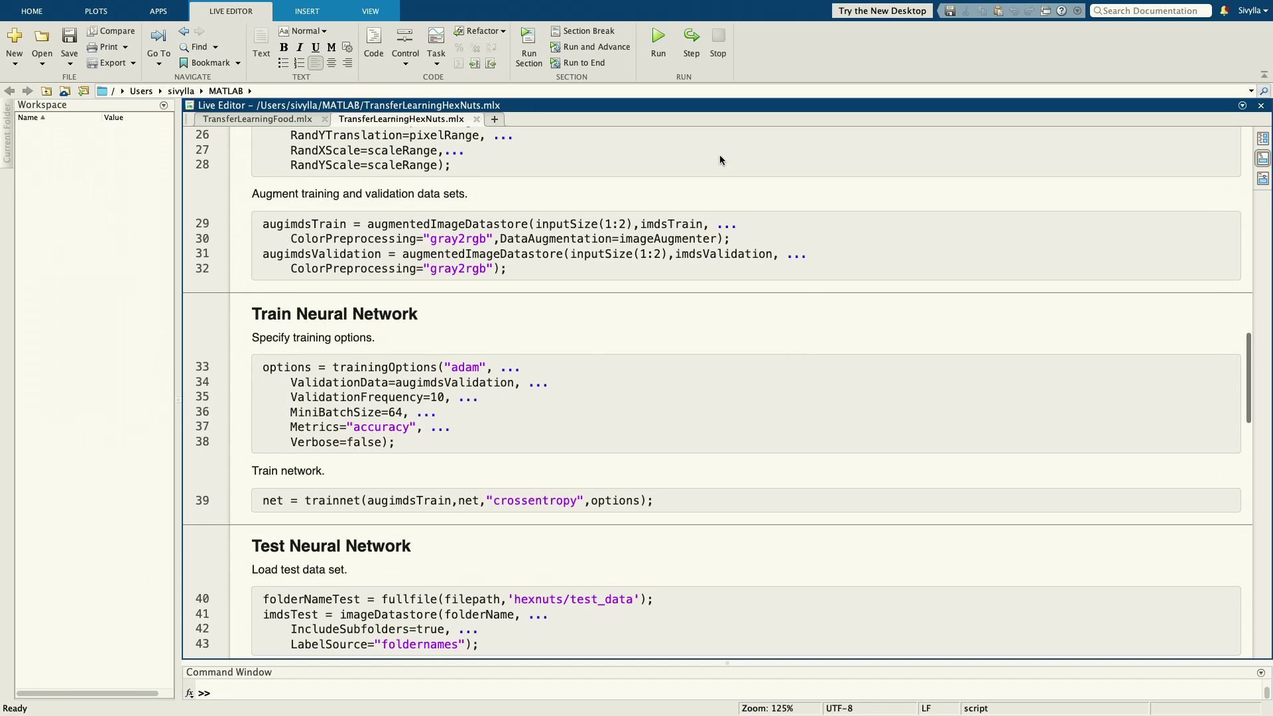
scroll(720, 159, down, 1)
scroll(720, 159, down, 3)
scroll(720, 159, down, 5)
scroll(720, 159, down, 3)
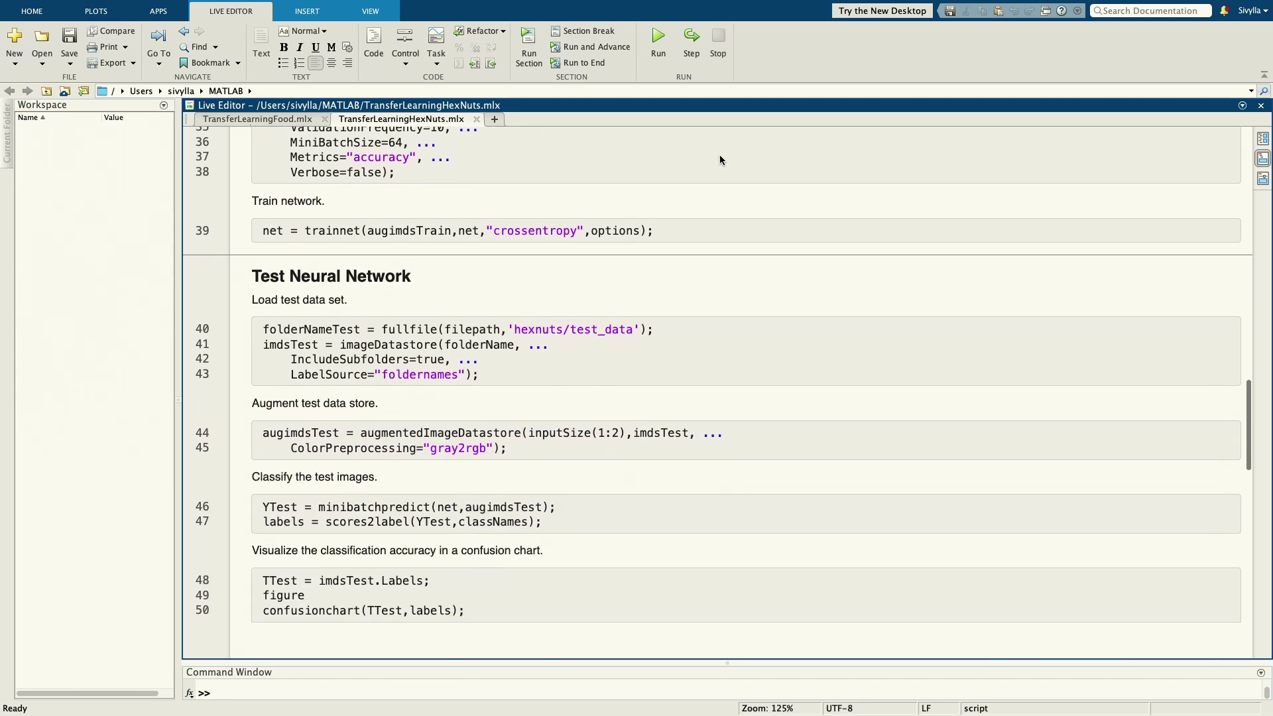
scroll(719, 160, down, 3)
scroll(719, 160, down, 2)
scroll(719, 159, down, 7)
scroll(720, 160, down, 1)
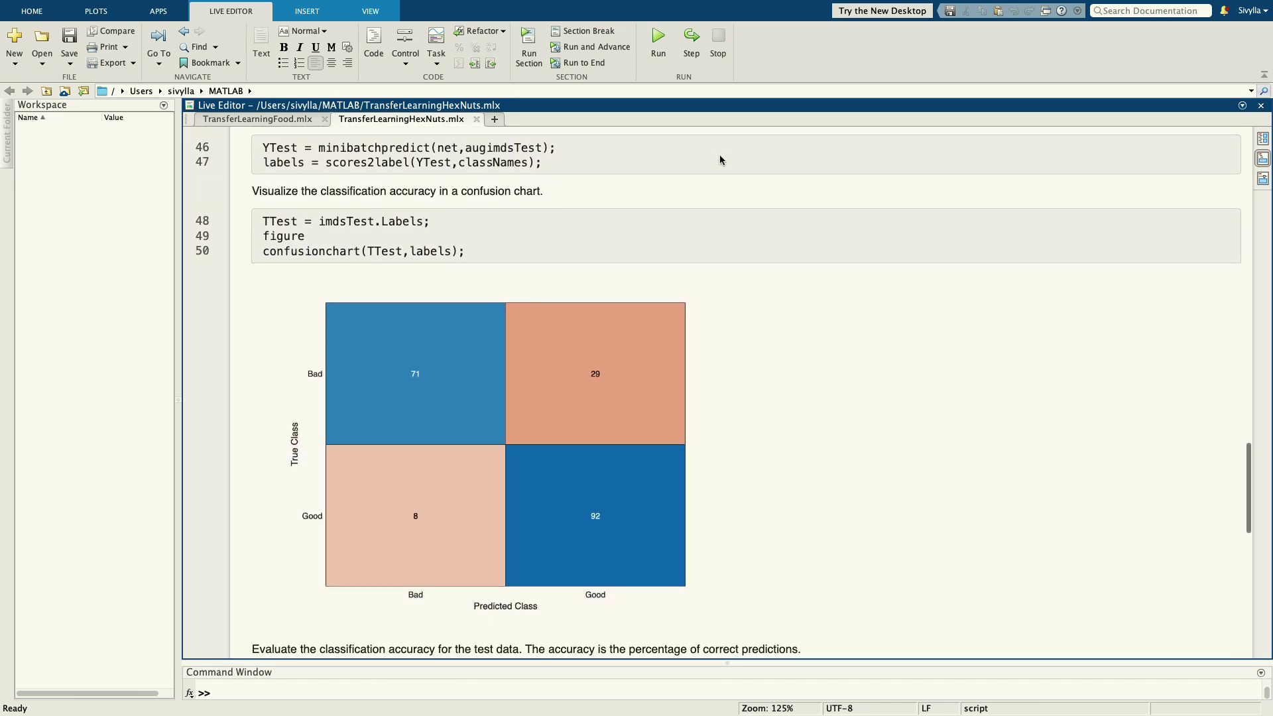
scroll(720, 159, down, 5)
scroll(720, 160, down, 2)
scroll(720, 160, down, 5)
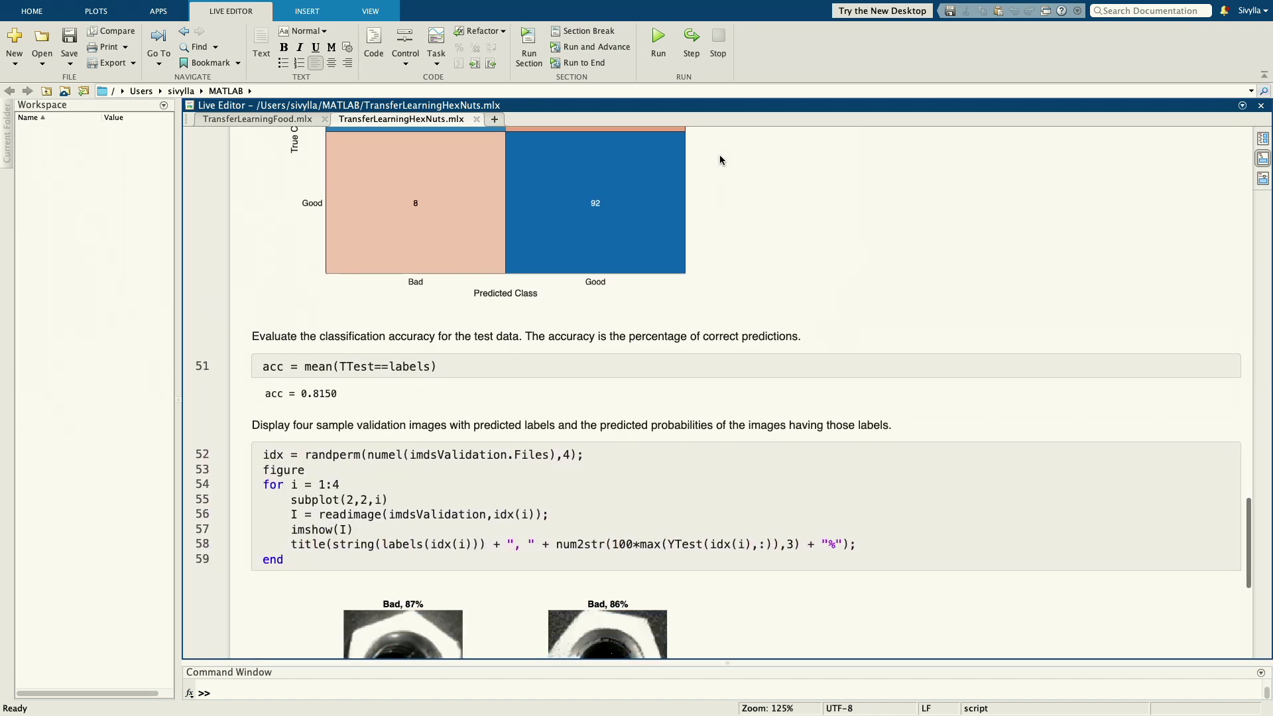
scroll(719, 160, down, 4)
scroll(720, 160, down, 1)
scroll(720, 159, down, 1)
scroll(720, 159, down, 1)
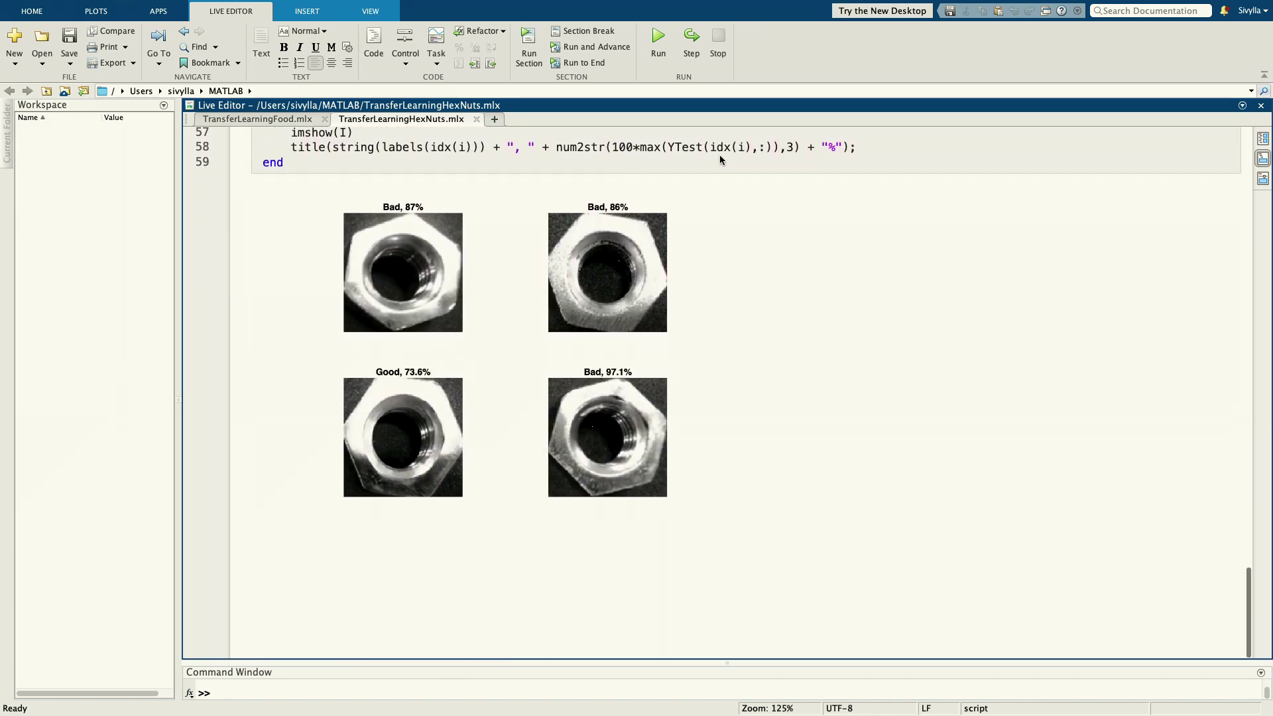